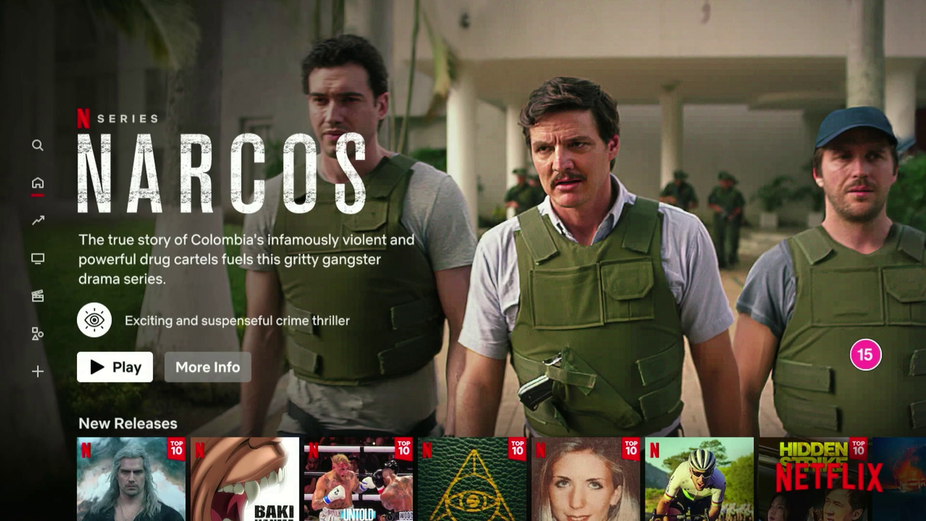
Open Netflix's Get Help page from the side menu to view the account details
key(Left)
key(Down)
key(Down)
key(Down)
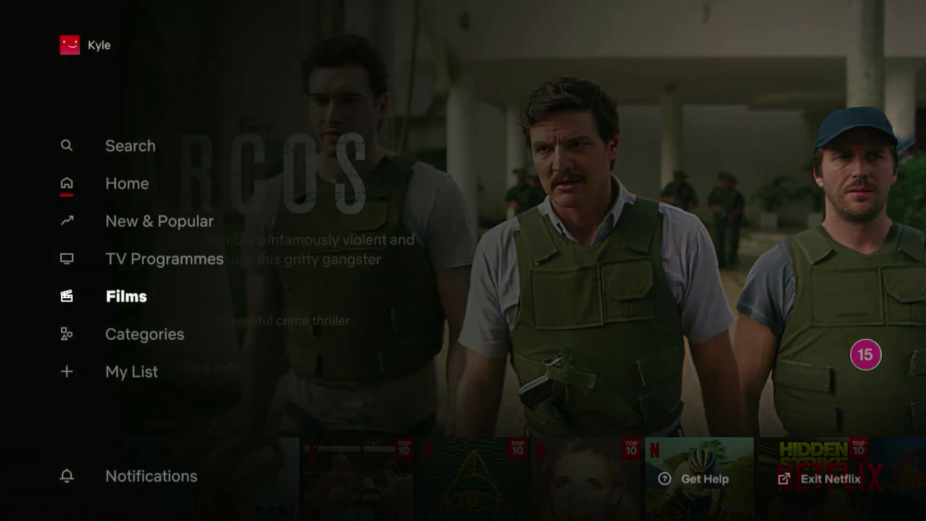
key(Down)
key(Down)
key(Down)
key(Right)
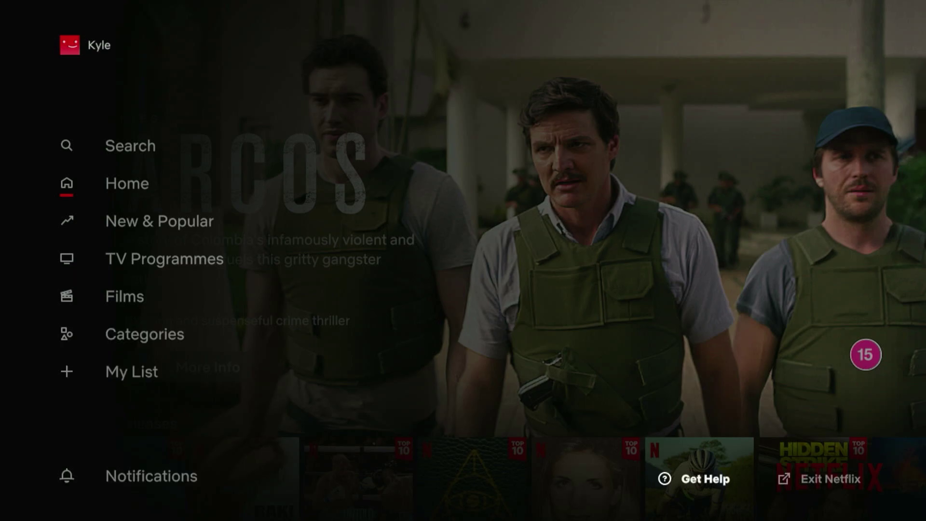
key(Return)
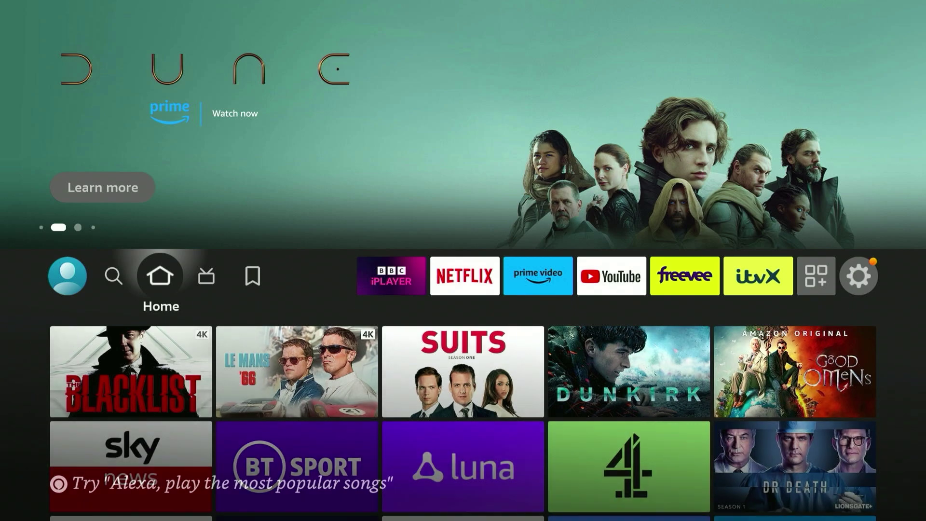
Launch the Appstore from the Fire TV apps row
key(Right)
key(Right)
key(Right)
key(Right)
key(Right)
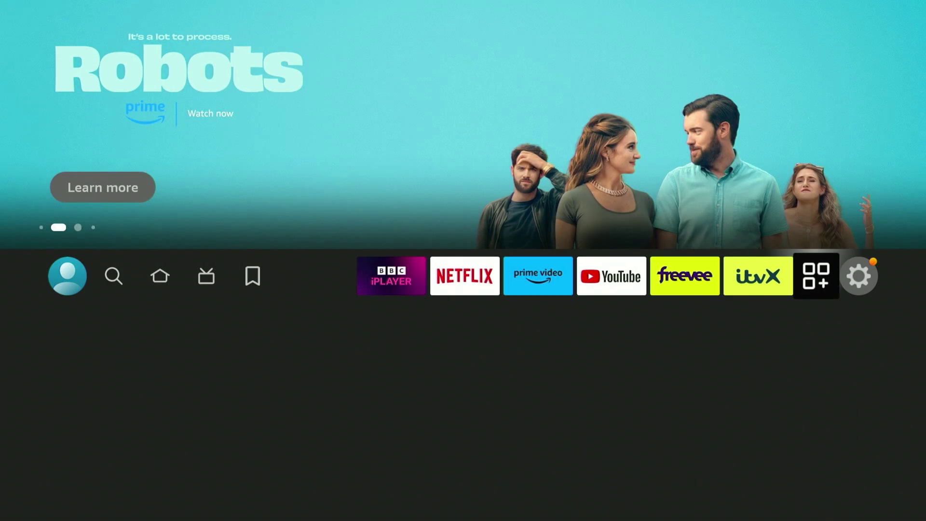
key(Down)
key(Right)
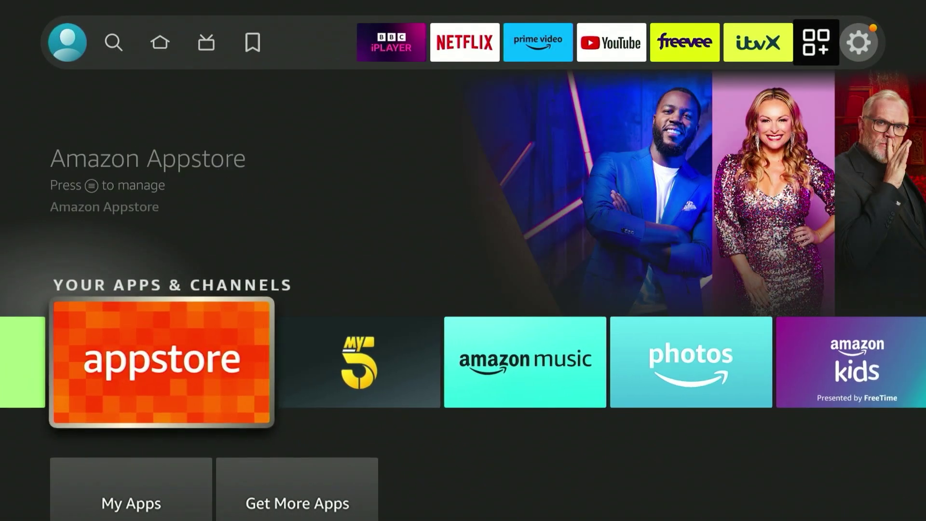
key(Return)
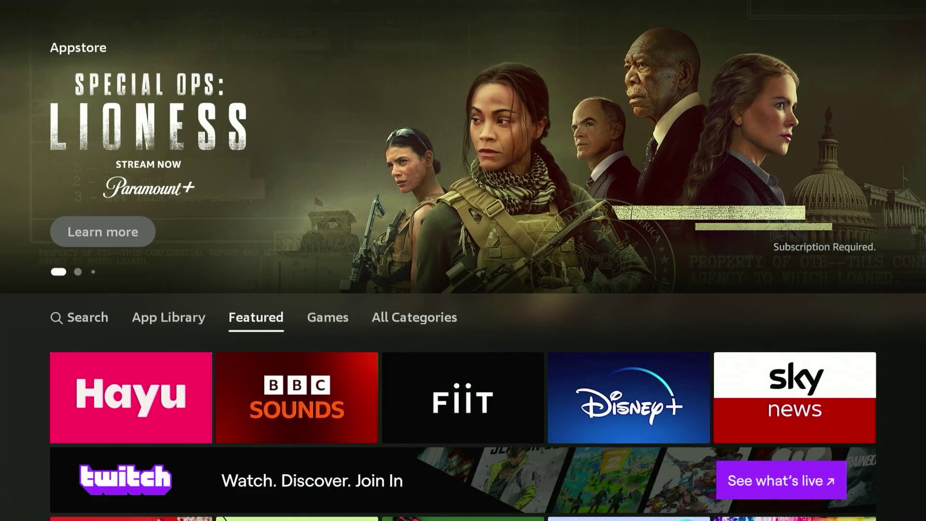
Search the Appstore for Private Internet Access and open its VPN app page
key(Left)
key(Left)
key(Down)
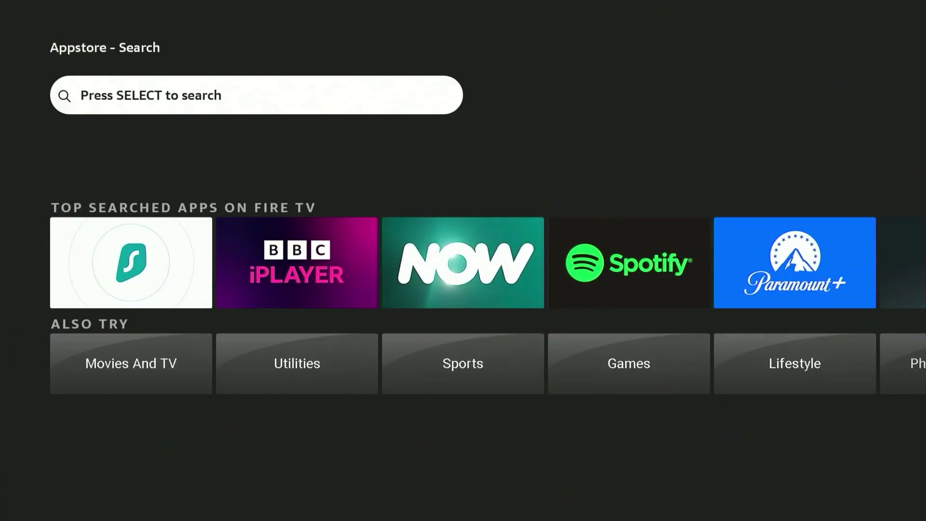
key(Return)
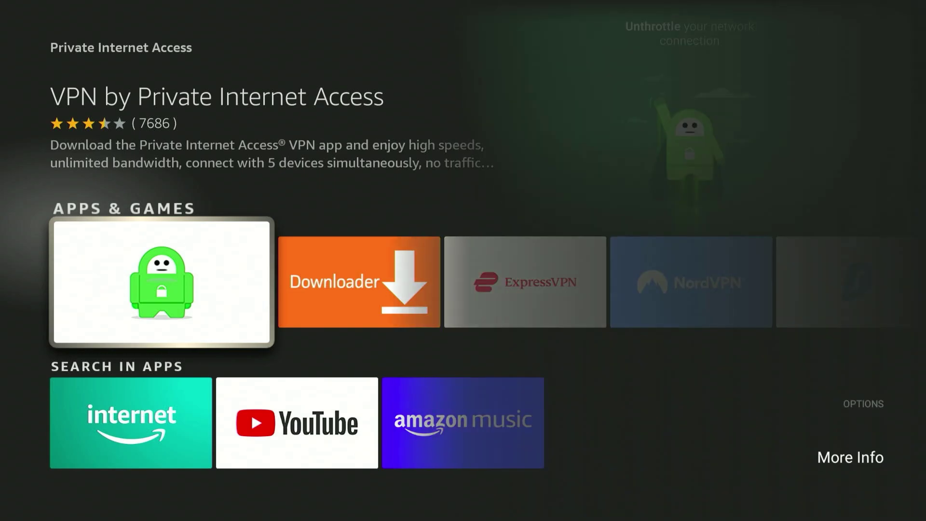
key(Return)
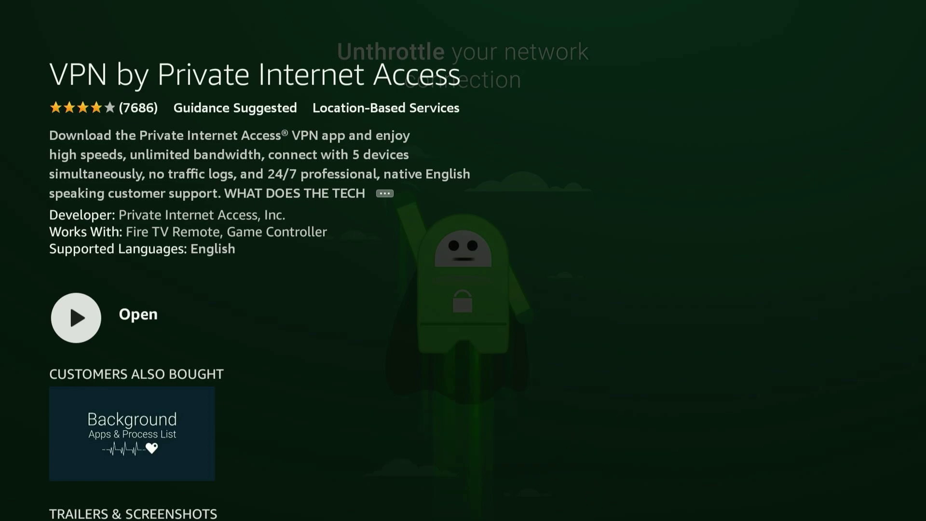
Launch Private Internet Access and enter the username and password in its sign-in form
key(Return)
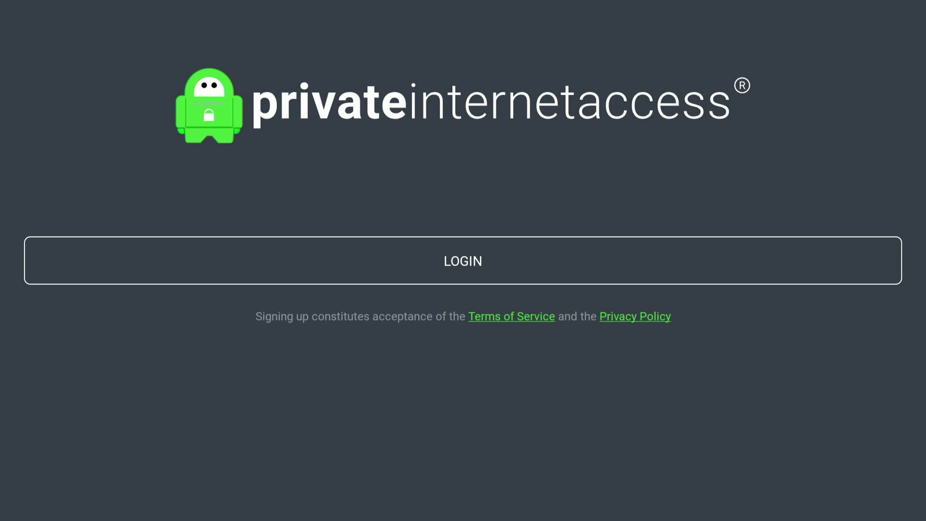
key(Down)
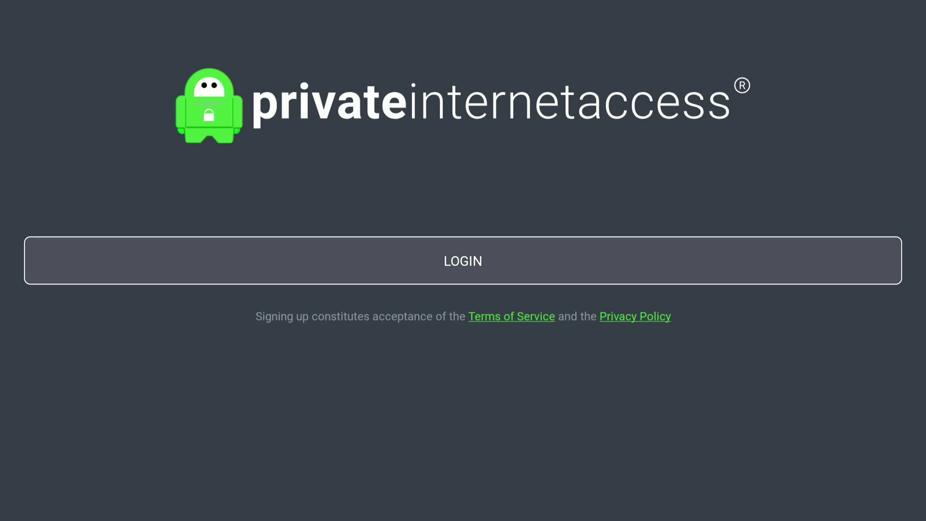
key(Return)
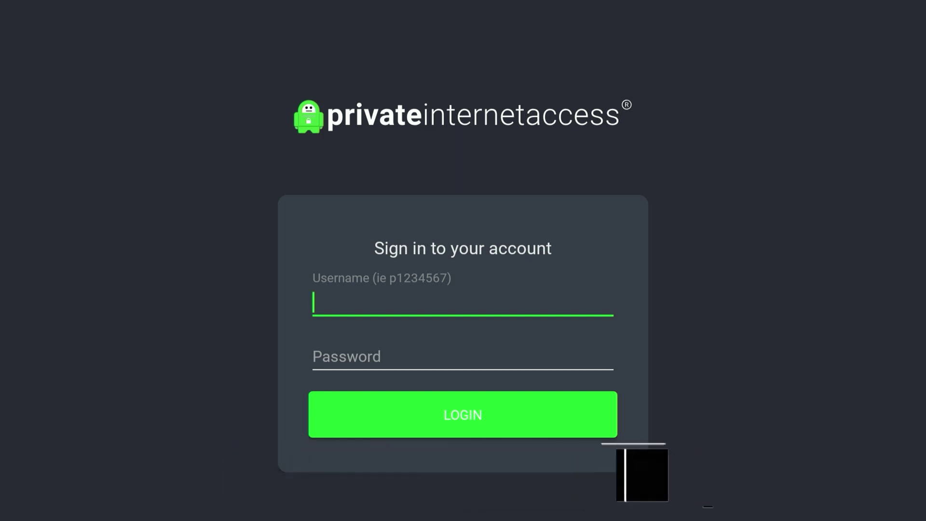
key(Tab)
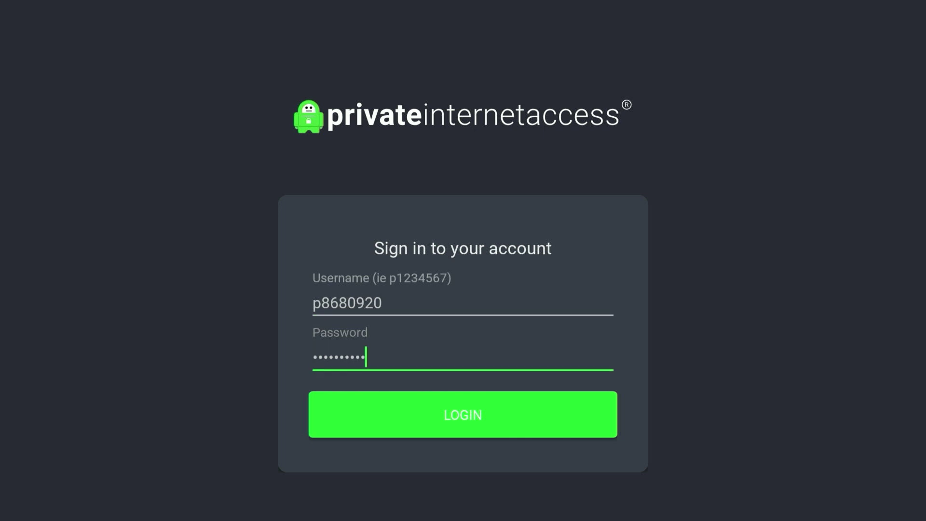
key(Tab)
Submit the login, then change the VPN protocol to WireGuard in Settings
key(Return)
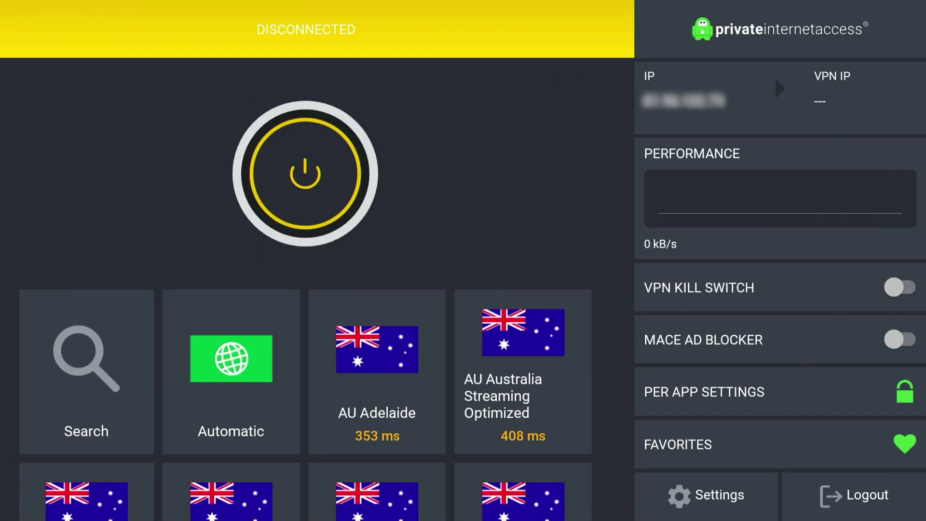
key(Down)
key(Right)
key(Down)
key(Down)
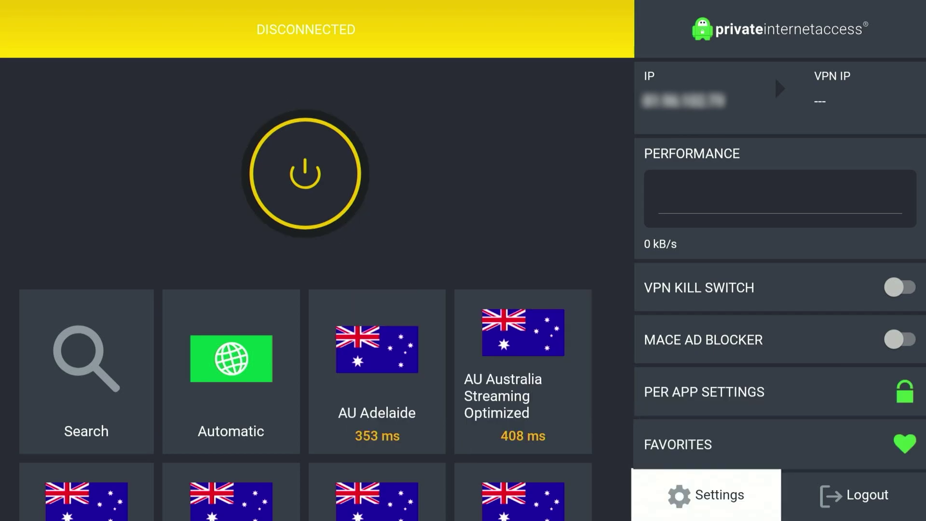
key(Return)
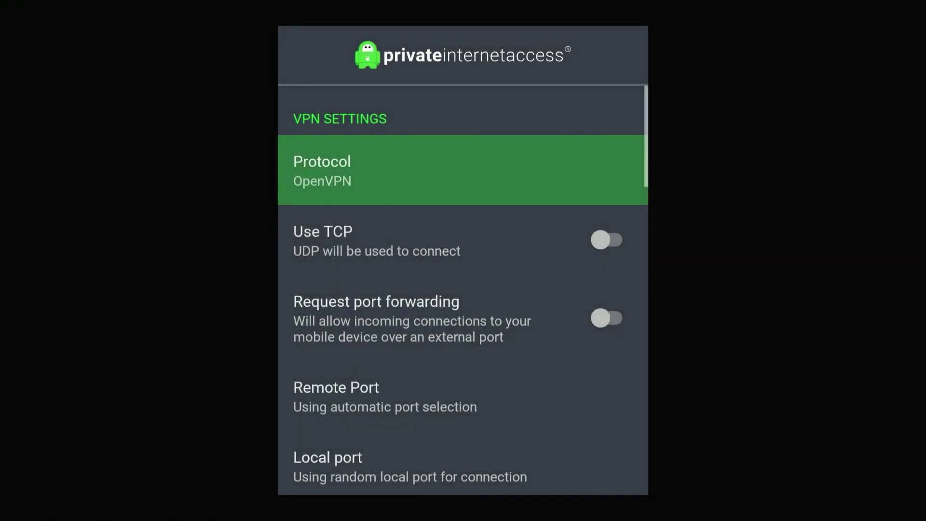
key(Return)
key(Down)
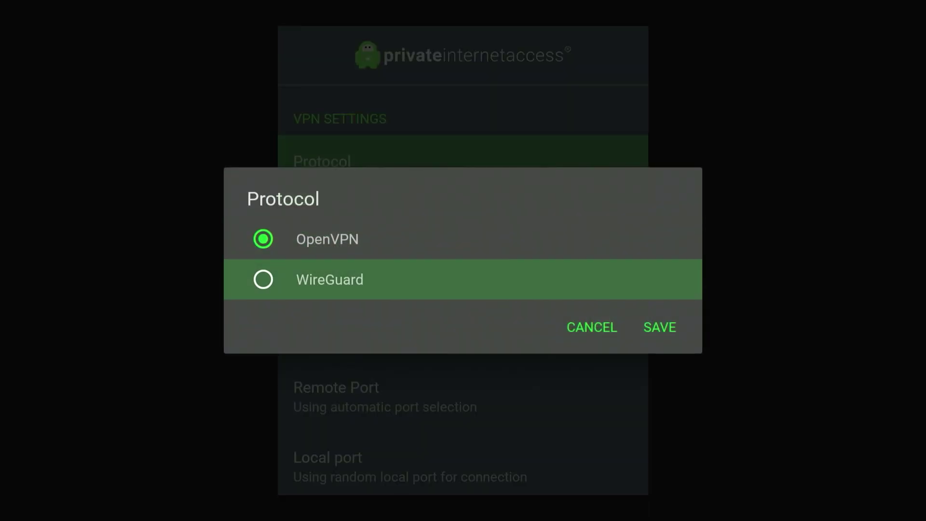
key(Return)
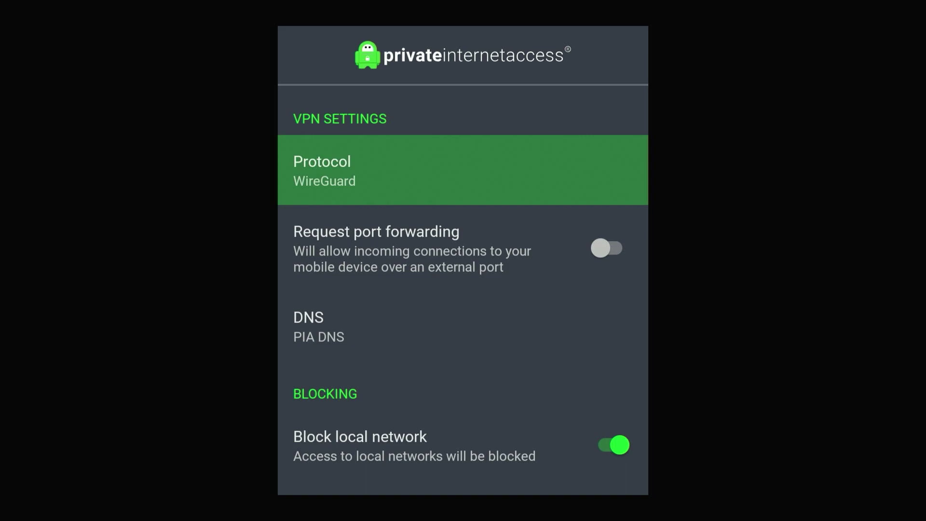
Return to the dashboard and move down the server list to the US locations
key(Escape)
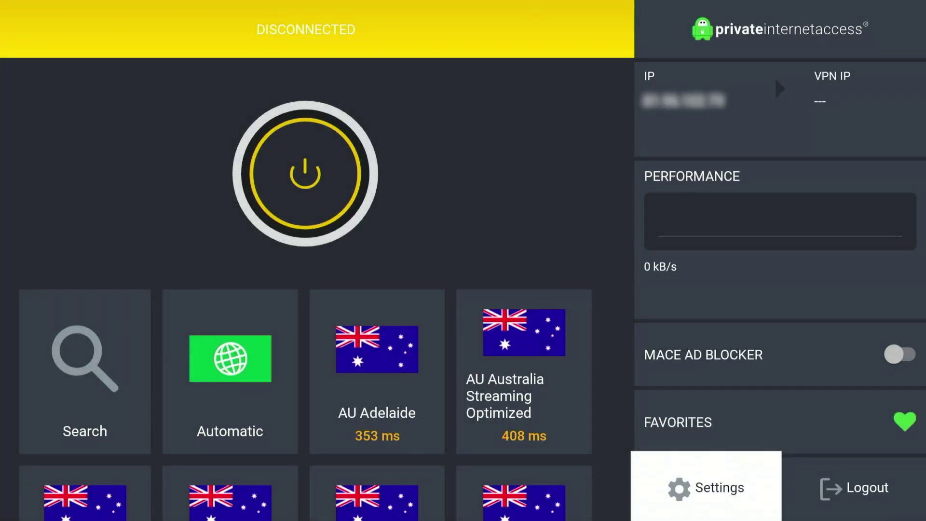
key(Left)
key(Up)
key(Up)
key(Down)
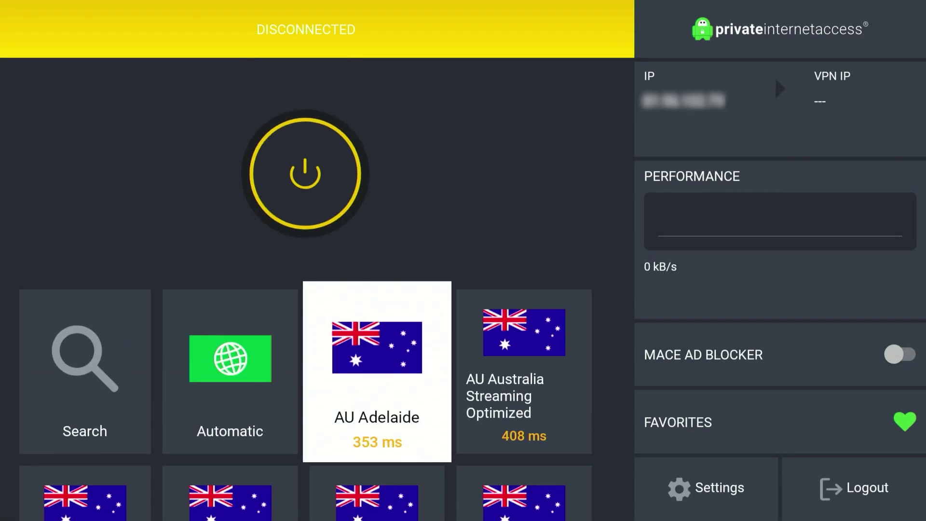
key(Down)
key(Down)
key(Down)
key(Down)
key(Down)
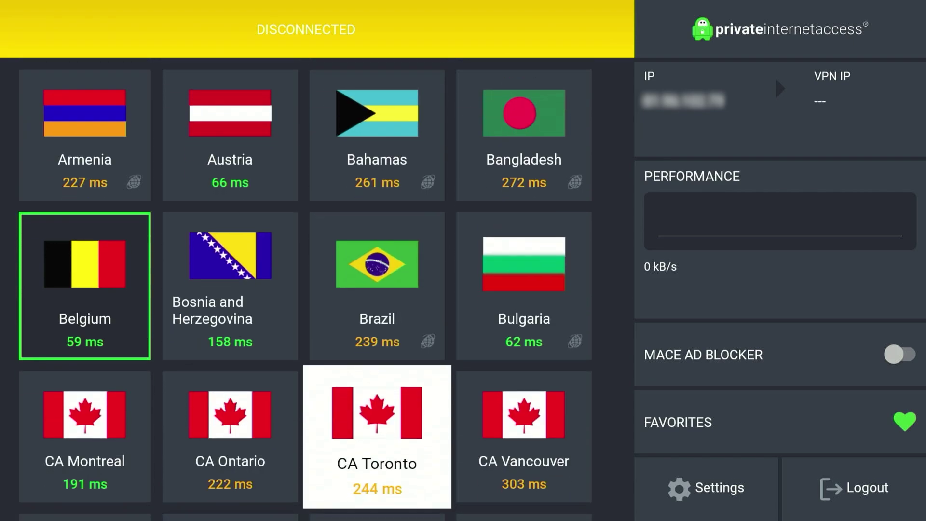
key(Down)
key(Down)
key(Down)
key(Down)
key(Down)
key(Down)
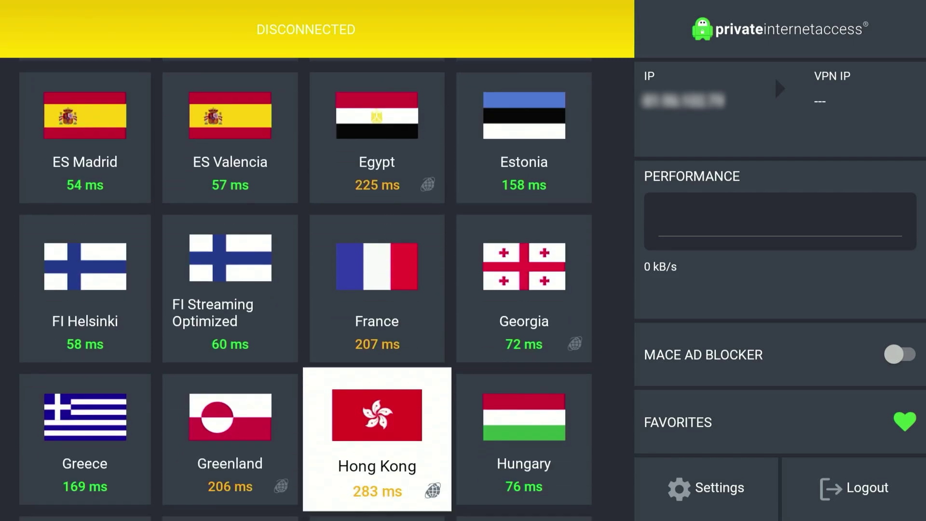
key(Down)
key(Down)
key(Down)
key(Down)
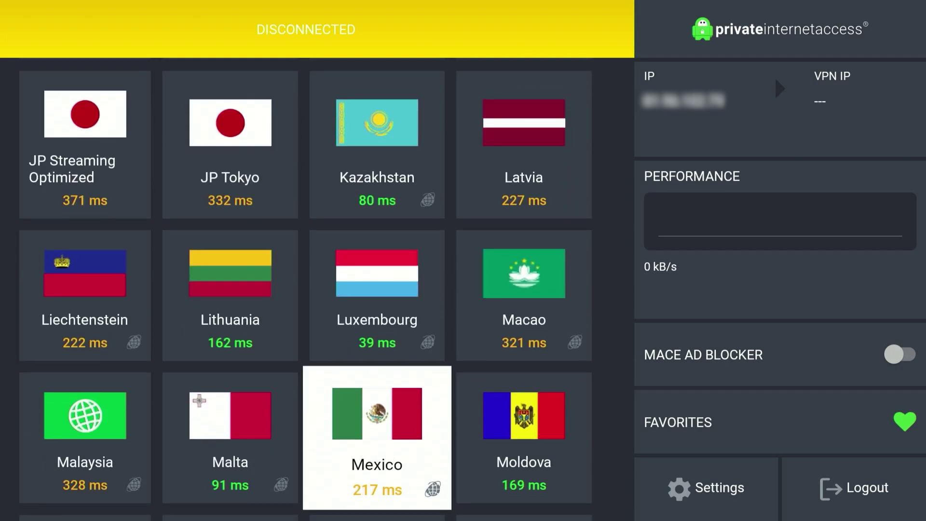
key(Down)
key(Down)
key(Down)
key(Down)
key(Down)
key(Down)
key(Down)
Connect the VPN to the US New York server
key(Right)
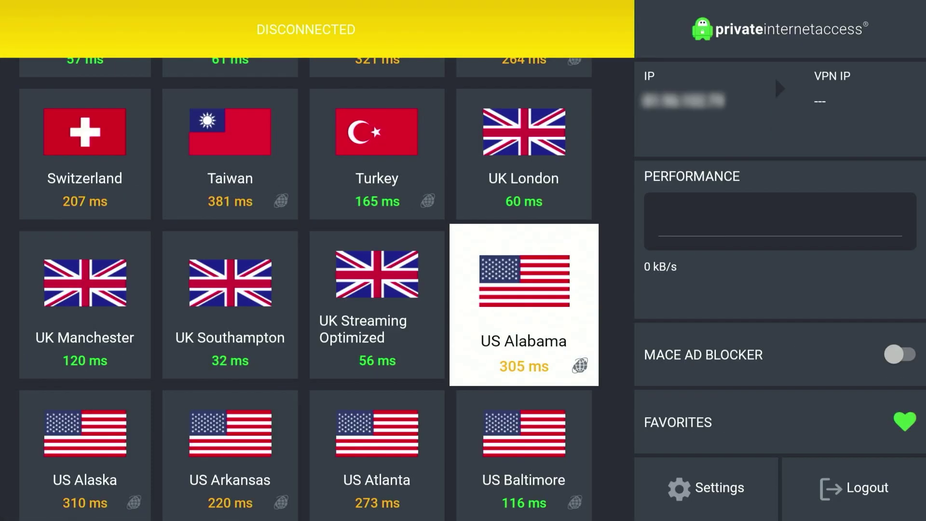
key(Down)
key(Down)
key(Left)
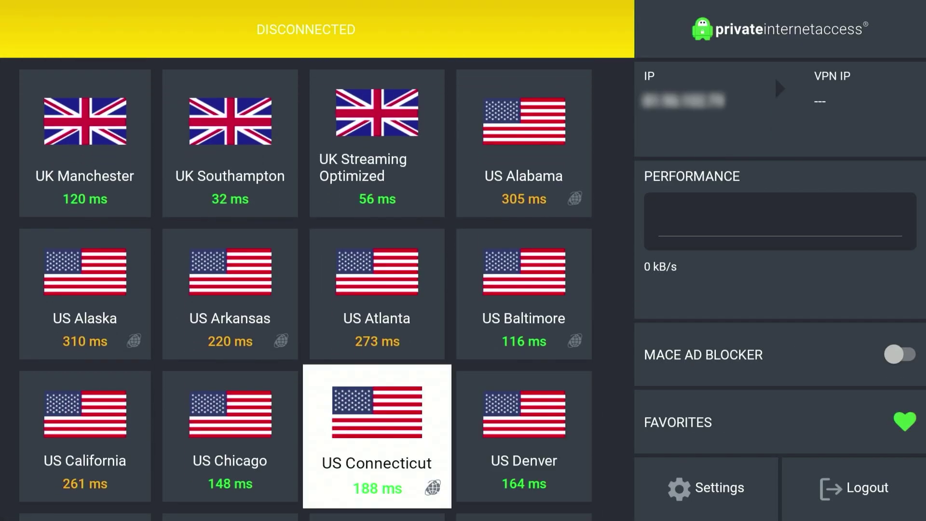
key(Left)
key(Down)
key(Down)
key(Down)
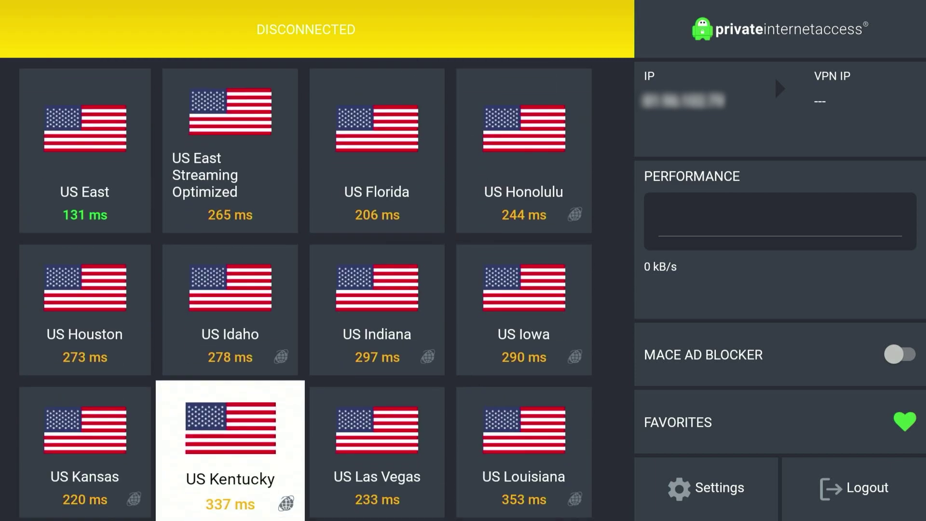
key(Down)
key(Down)
key(Down)
key(Down)
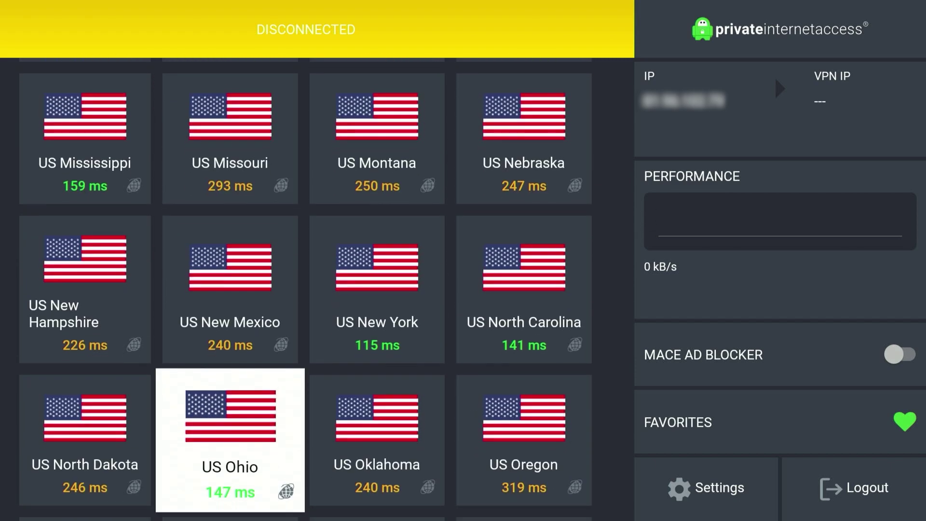
key(Right)
key(Up)
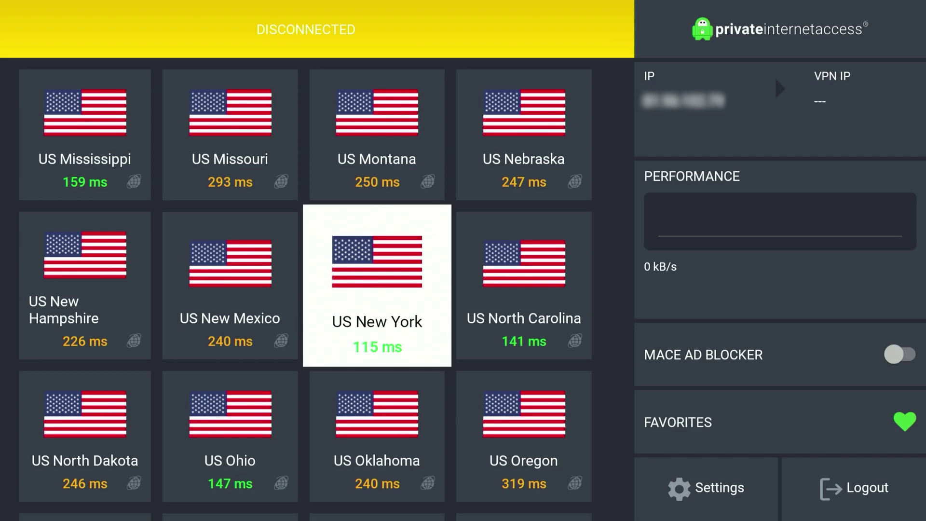
key(Return)
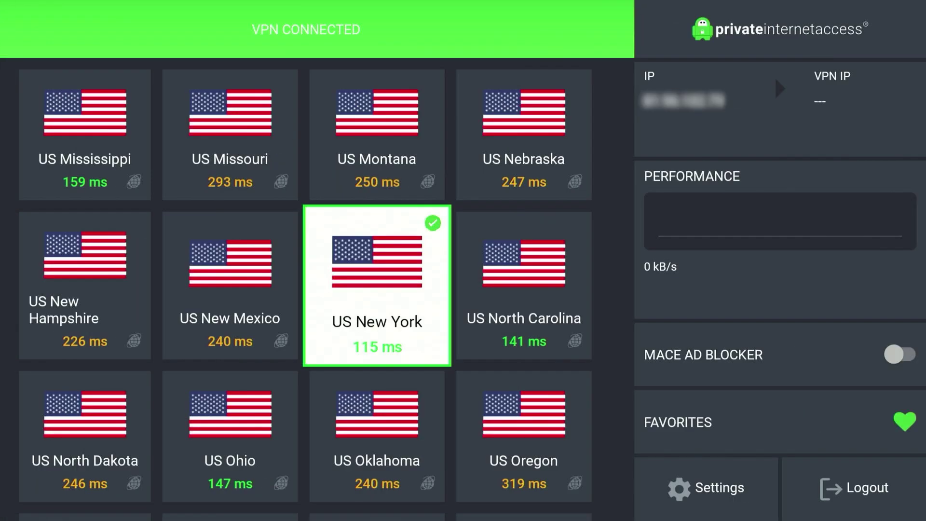
Relaunch Netflix from the home screen and open Get Help, which still lists country GB
key(Home)
key(Right)
key(Right)
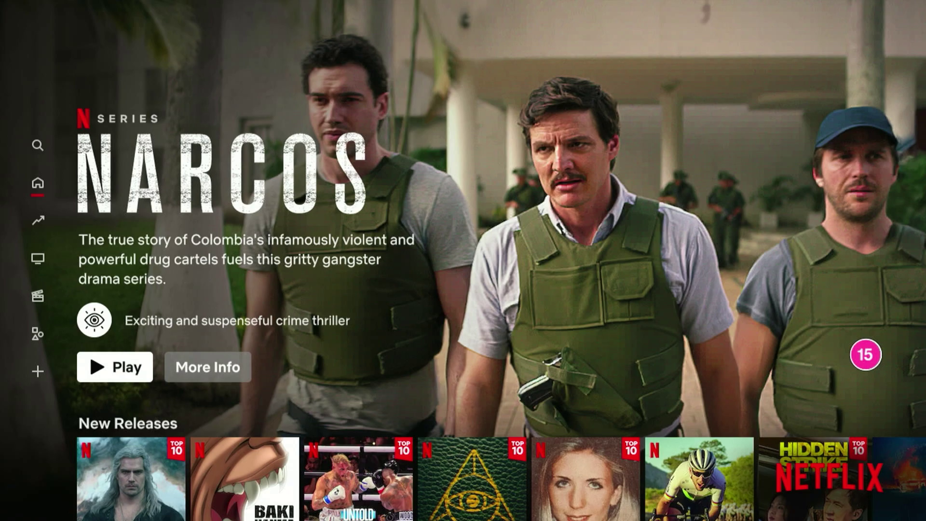
key(Left)
key(Down)
key(Down)
key(Down)
key(Down)
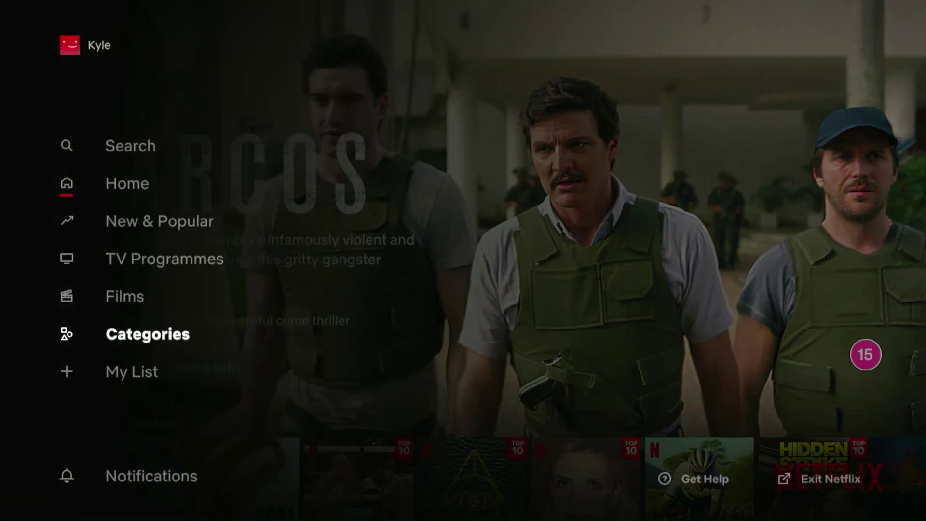
key(Down)
key(Down)
key(Right)
key(Return)
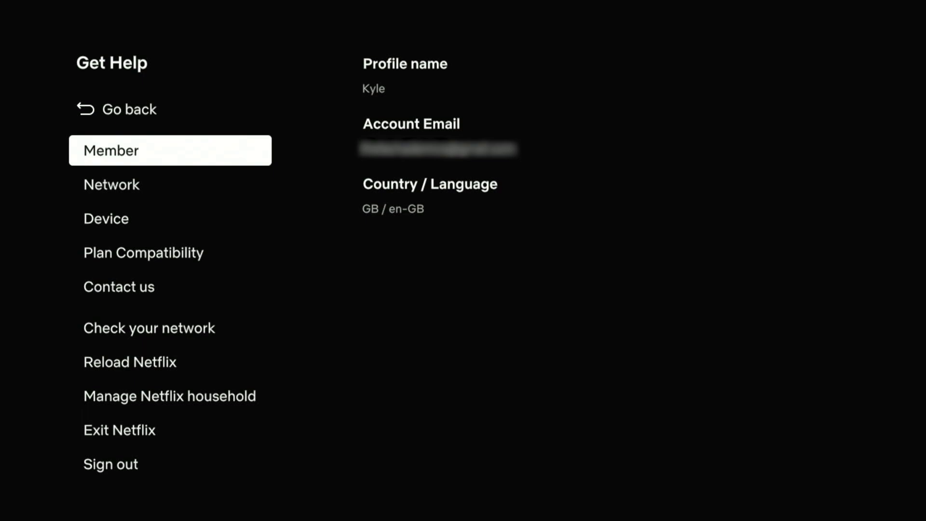
Reload Netflix and reopen Get Help to confirm the country now shows US
key(Down)
key(Down)
key(Down)
key(Down)
key(Down)
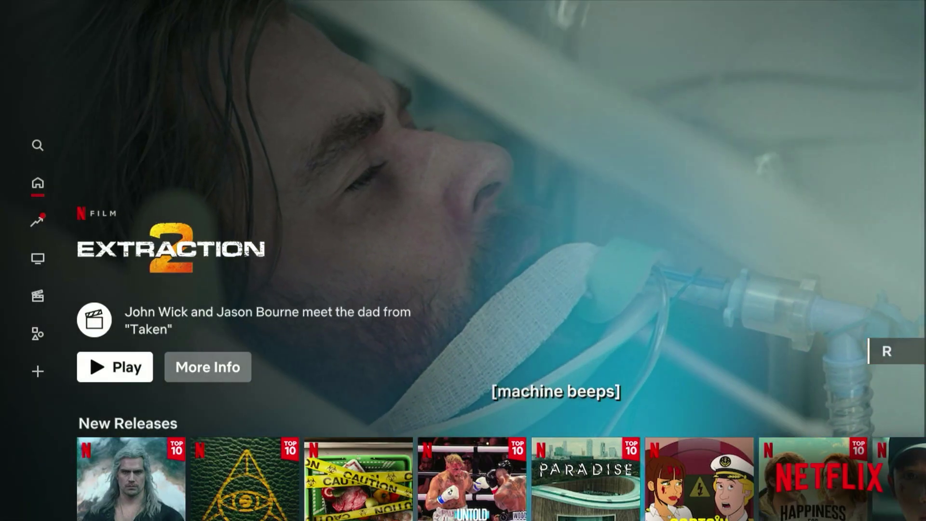
key(Left)
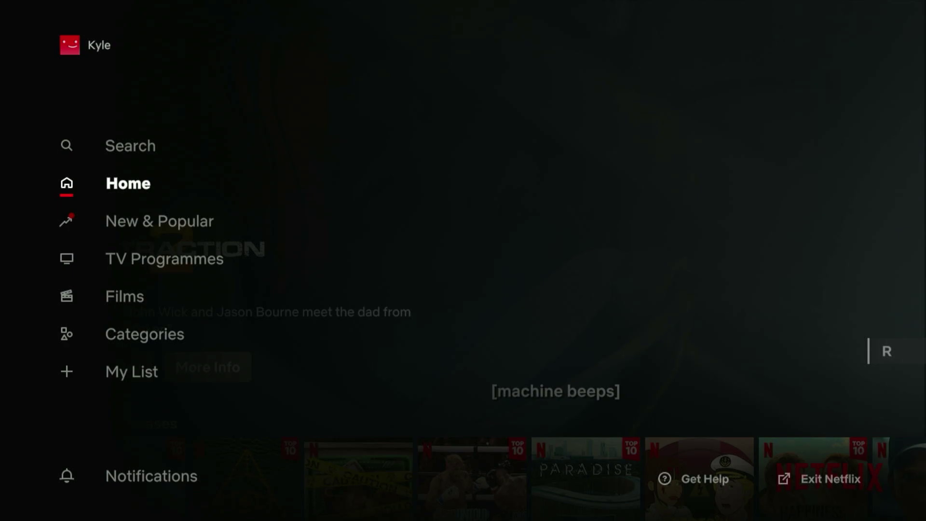
key(Down)
key(Down)
key(Down)
key(Down)
key(Down)
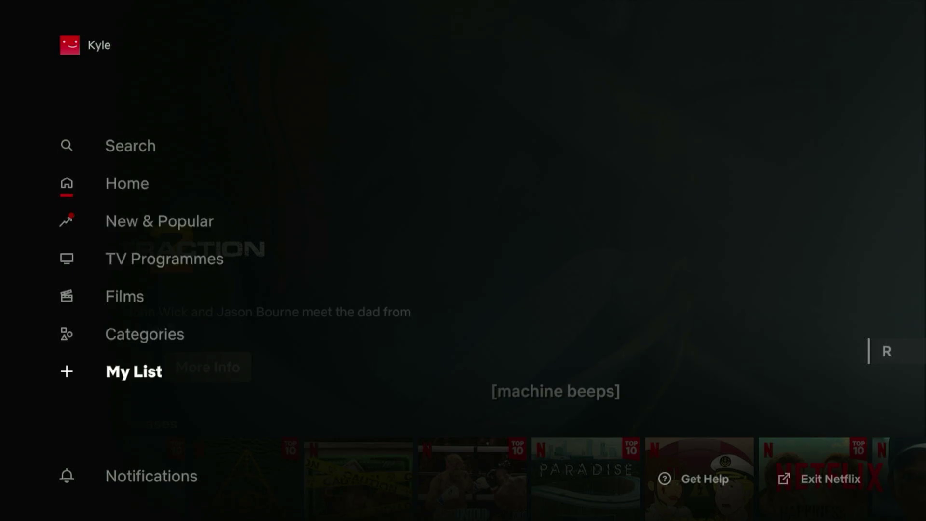
key(Down)
key(Down)
key(Return)
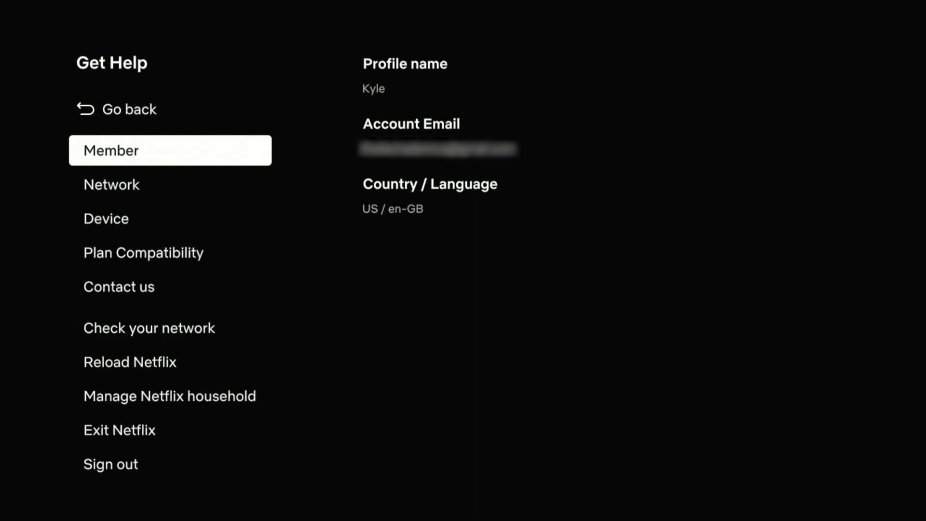
Leave Get Help, browse the Netflix title rows, and return to the Fire TV home
key(Escape)
key(Down)
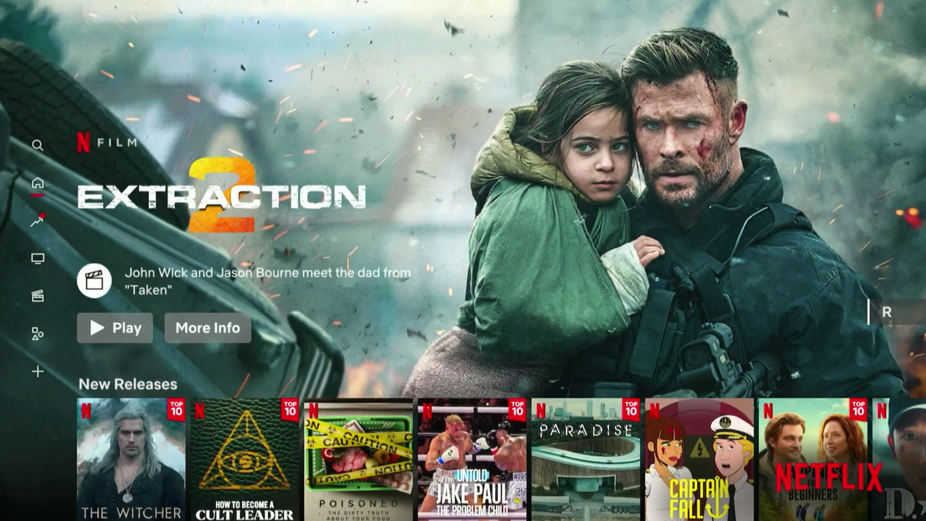
key(Down)
key(Down)
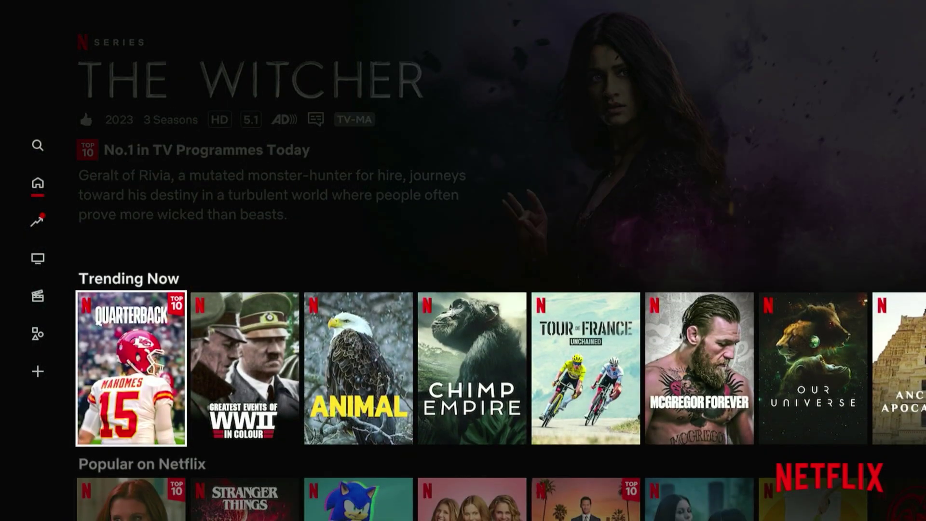
key(Down)
key(Down)
key(Down)
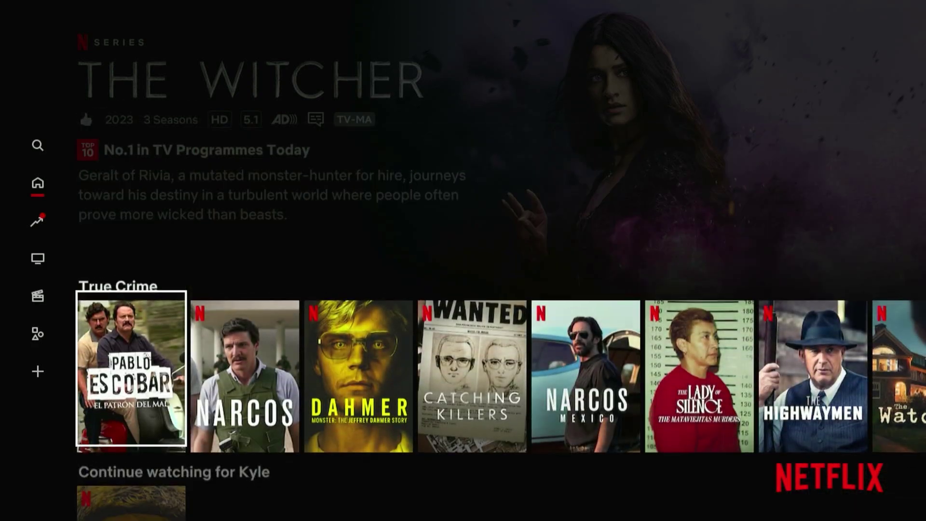
key(Home)
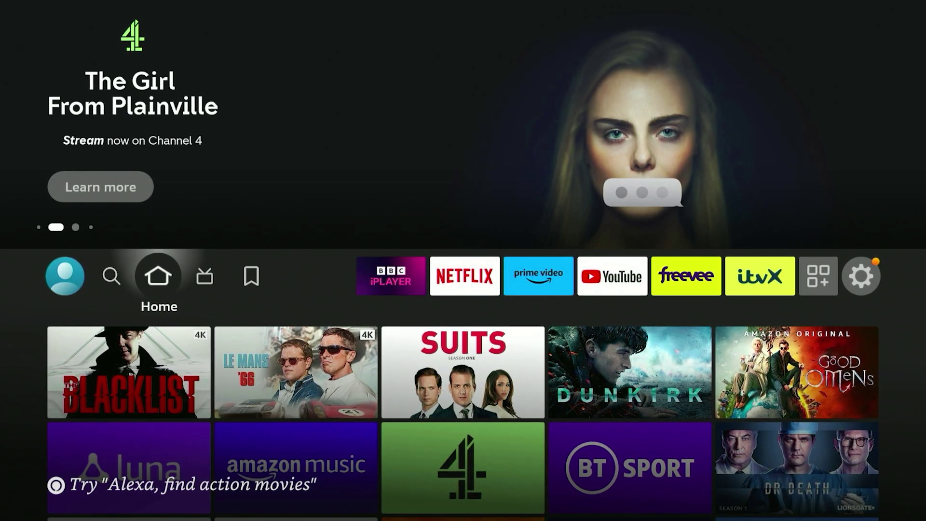